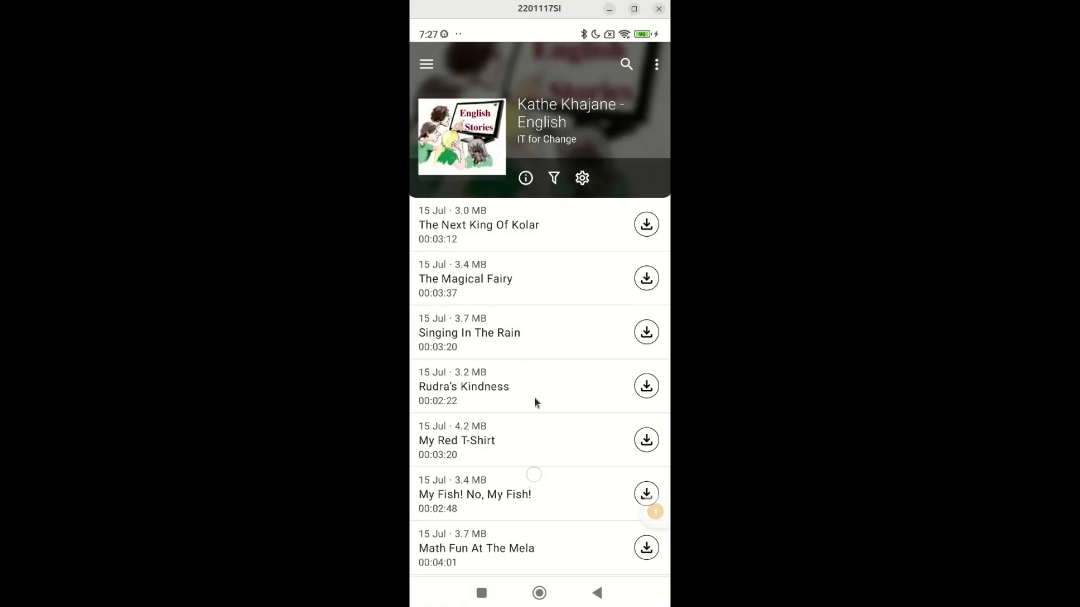
Scroll the Kathe Khajane - English episode list down to Angry Akku and A Cloud Of Trash.
{"action": "scroll", "coordinate": [535, 402], "scroll_direction": "down", "scroll_amount": 10}
{"action": "scroll", "coordinate": [535, 398], "scroll_direction": "down", "scroll_amount": 6}
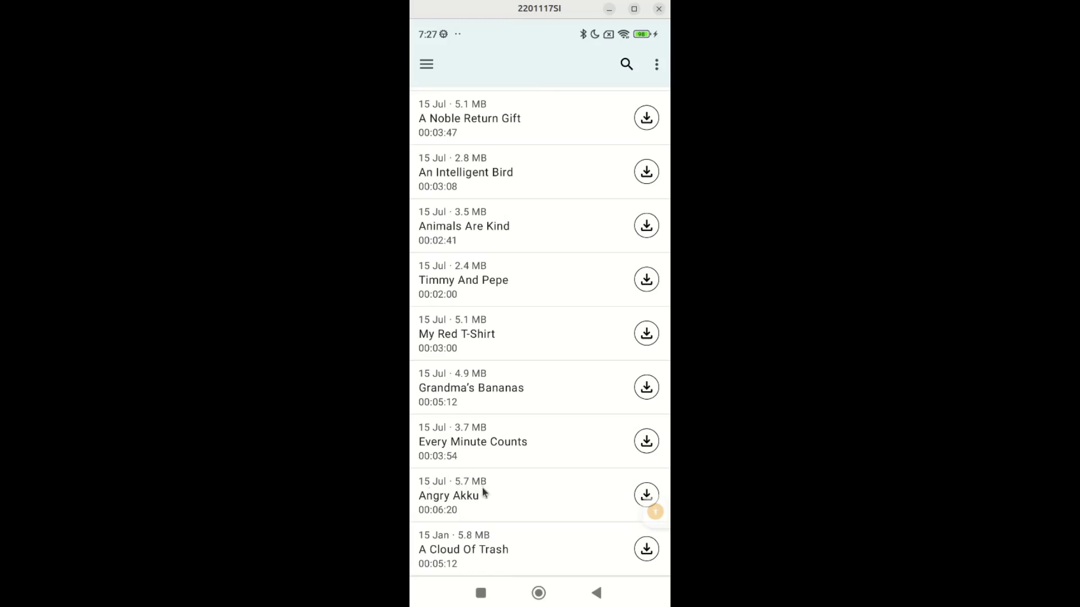
Stream Angry Akku for about 3 seconds, pause it, and return to the episode list.
{"action": "left_click", "coordinate": [492, 494]}
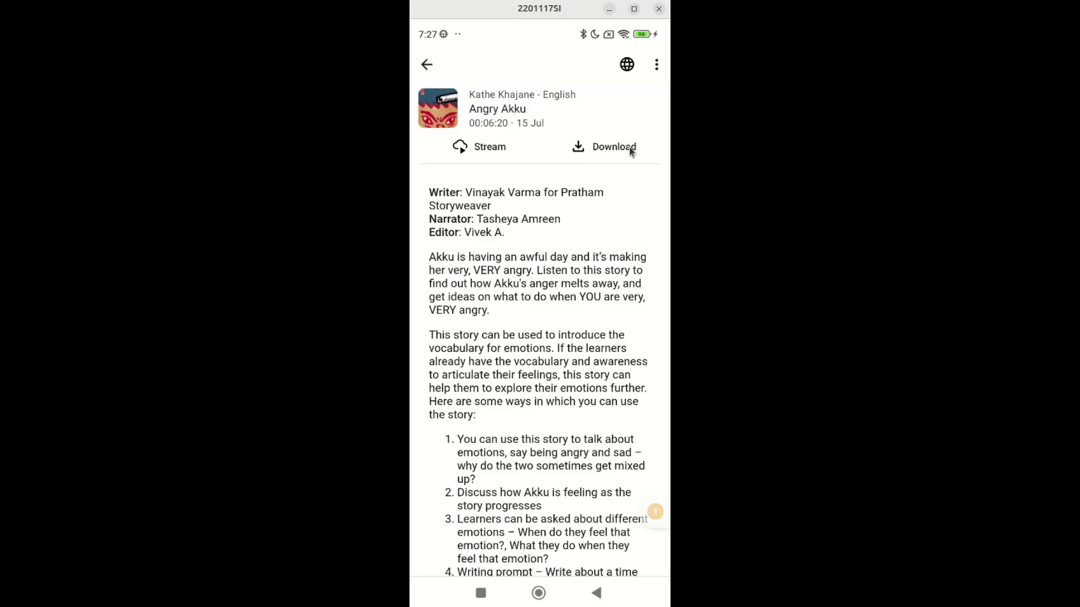
{"action": "left_click", "coordinate": [481, 151]}
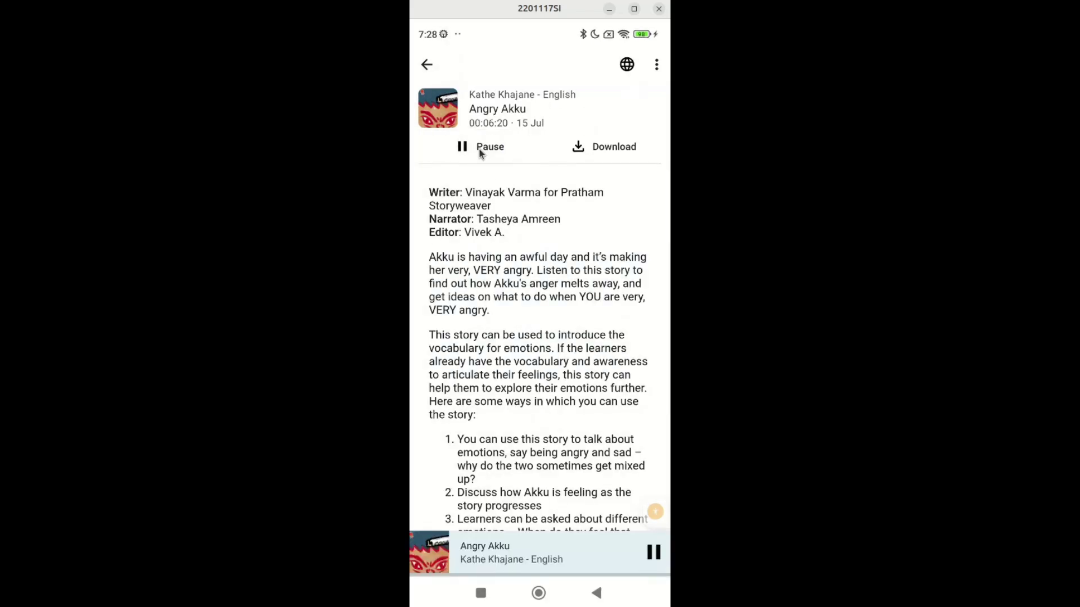
{"action": "left_click", "coordinate": [481, 151]}
{"action": "left_click", "coordinate": [426, 65]}
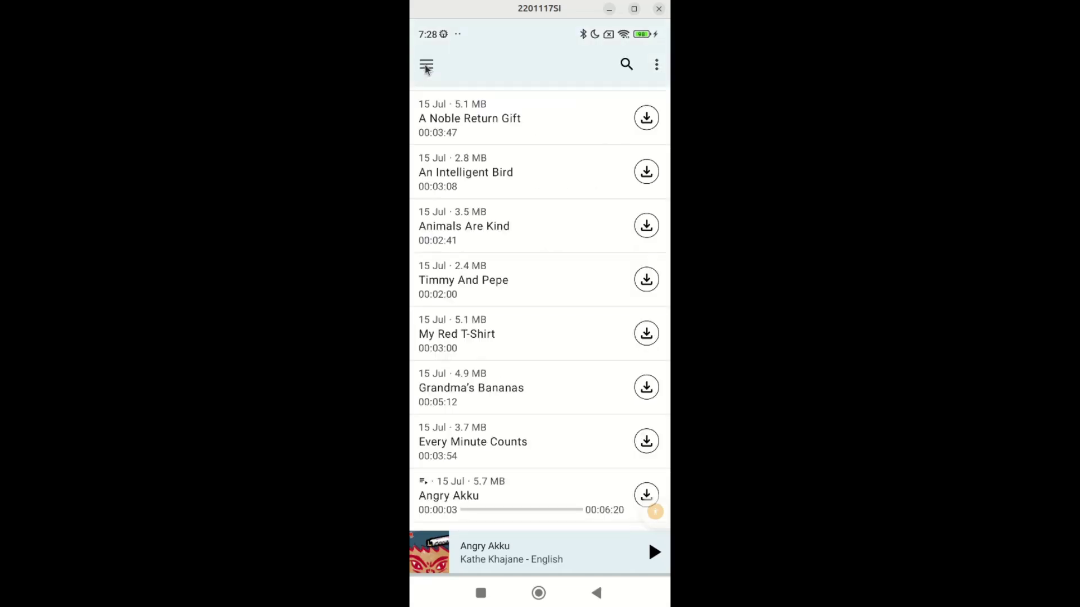
Reopen Angry Akku and scroll its description down to the Class 4–7 tags and activity link.
{"action": "left_click", "coordinate": [497, 489]}
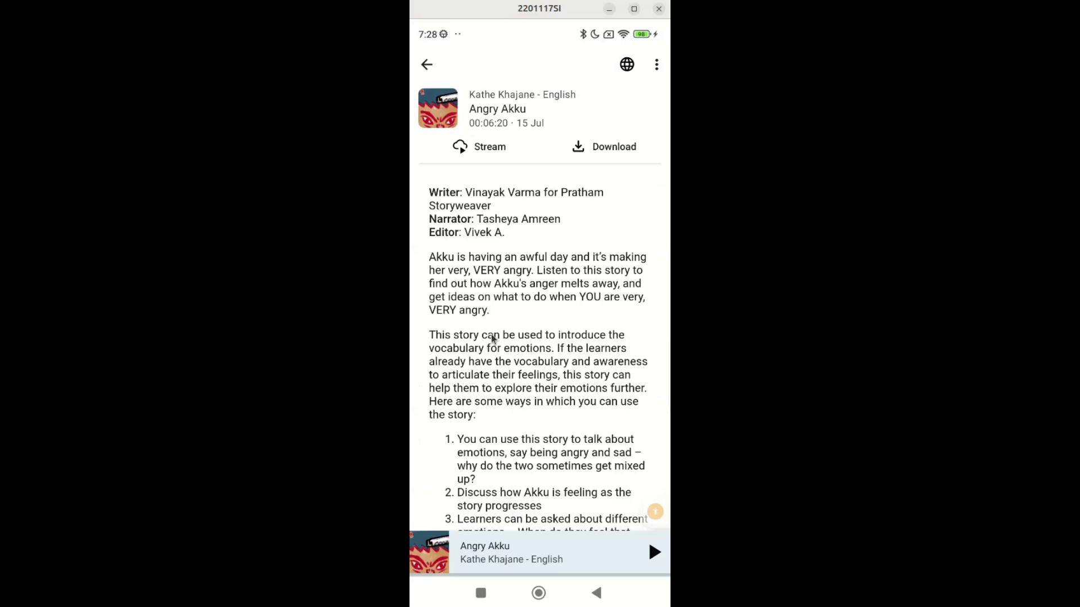
{"action": "scroll", "coordinate": [520, 329], "scroll_direction": "down", "scroll_amount": 2}
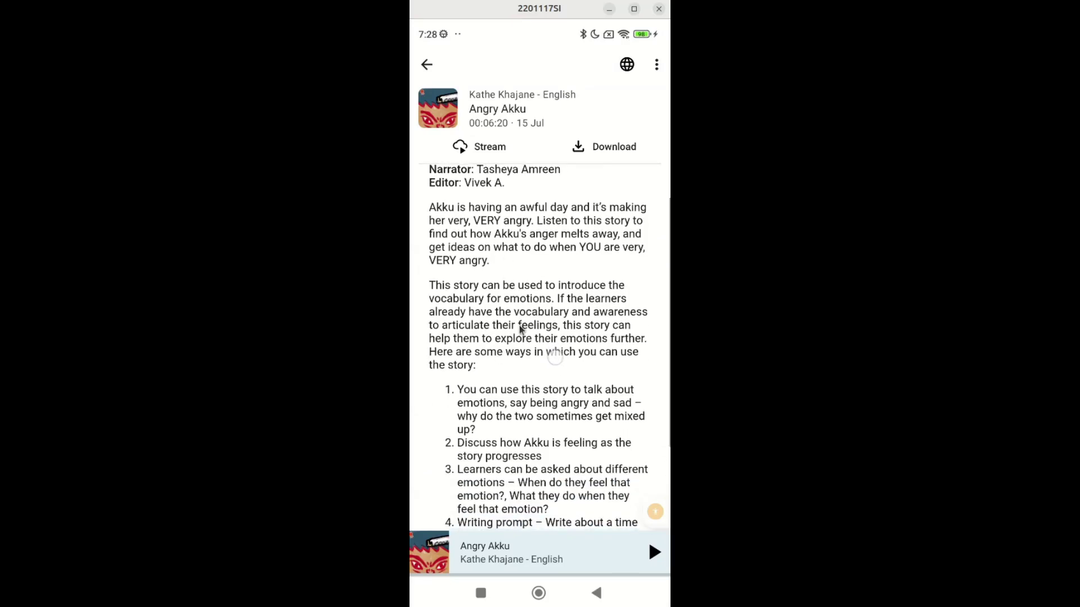
{"action": "scroll", "coordinate": [520, 329], "scroll_direction": "up", "scroll_amount": 1}
{"action": "scroll", "coordinate": [520, 329], "scroll_direction": "down", "scroll_amount": 2}
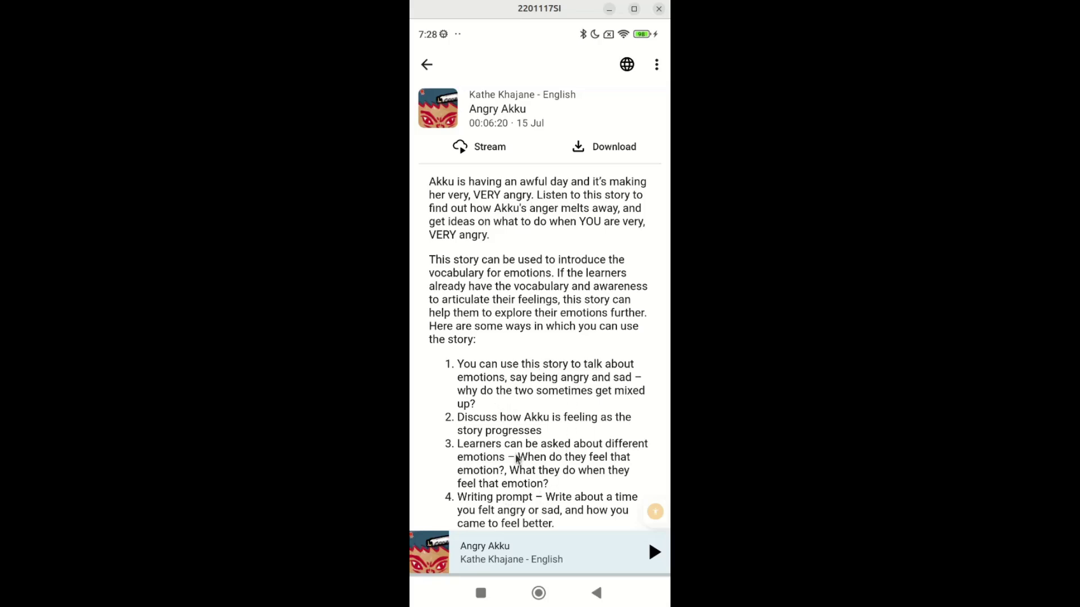
{"action": "scroll", "coordinate": [515, 457], "scroll_direction": "down", "scroll_amount": 3}
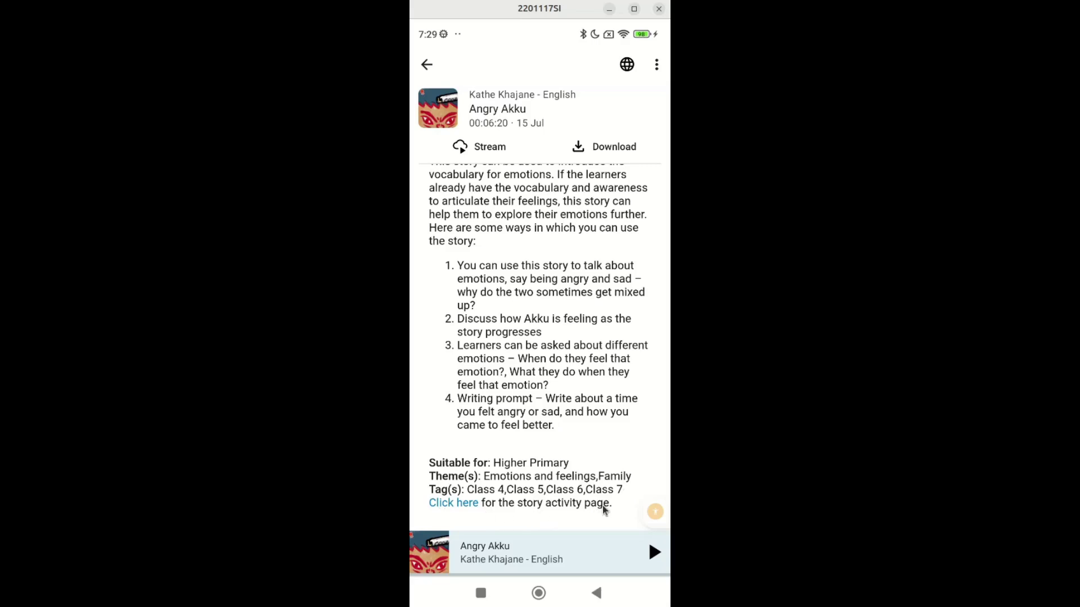
In the full player, play then pause Angry Akku, skip ahead 30 seconds twice to 00:01:04, and collapse it.
{"action": "left_click", "coordinate": [496, 555]}
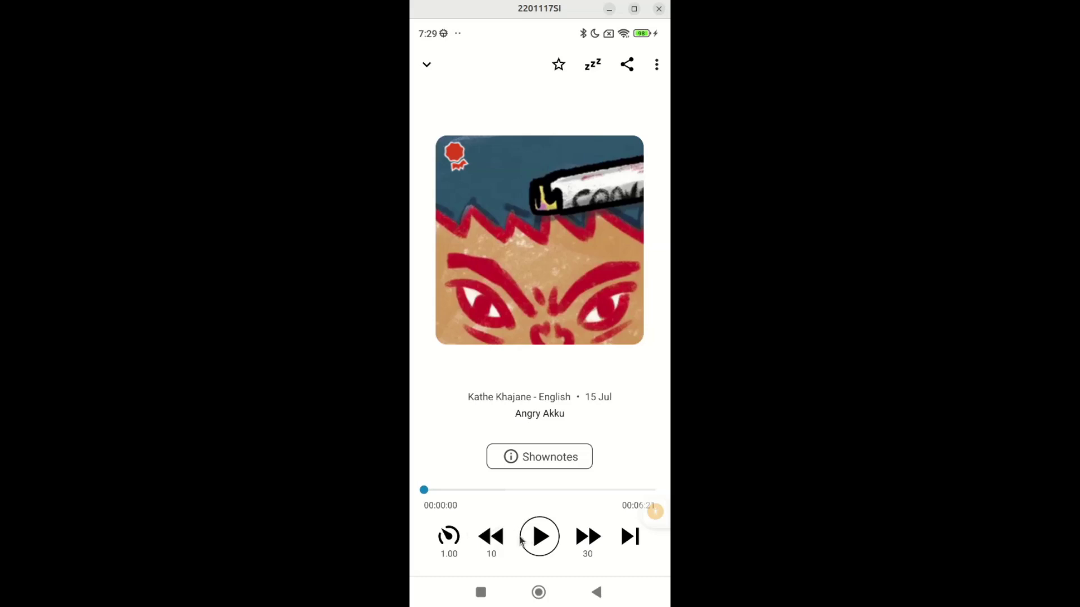
{"action": "left_click", "coordinate": [540, 540]}
{"action": "left_click", "coordinate": [543, 540]}
{"action": "left_click", "coordinate": [585, 541]}
{"action": "left_click", "coordinate": [584, 541]}
{"action": "left_click", "coordinate": [426, 65]}
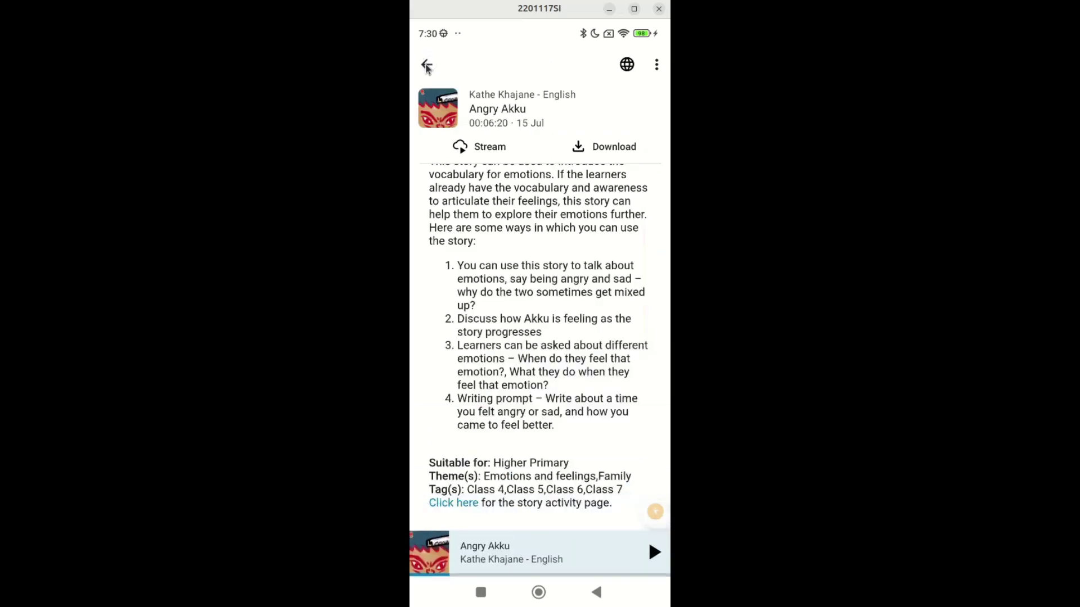
{"action": "left_click", "coordinate": [457, 505]}
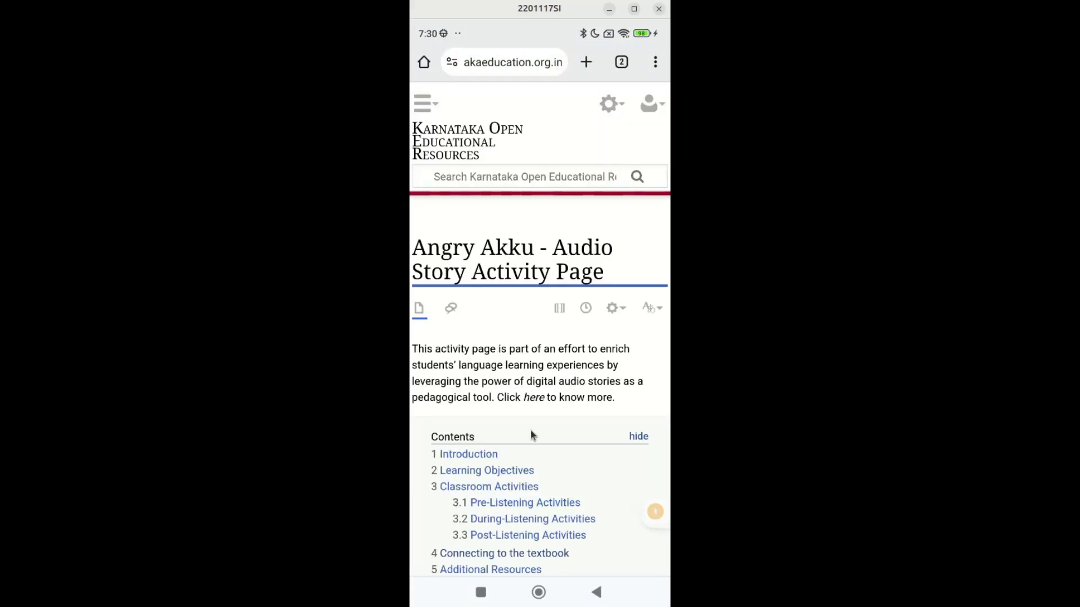
{"action": "scroll", "coordinate": [530, 429], "scroll_direction": "down", "scroll_amount": 5}
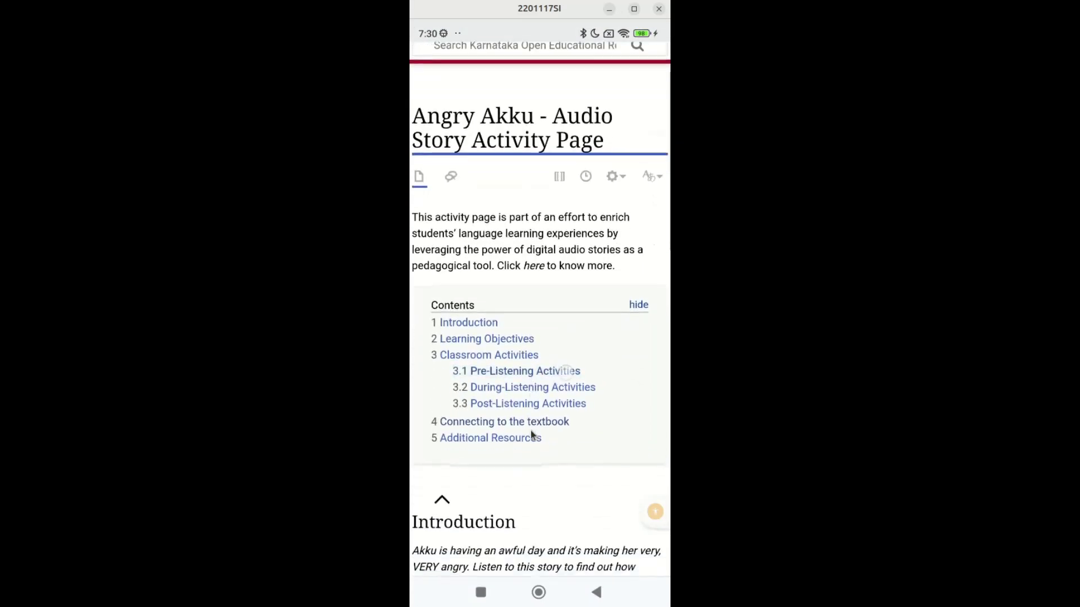
{"action": "scroll", "coordinate": [531, 432], "scroll_direction": "down", "scroll_amount": 5}
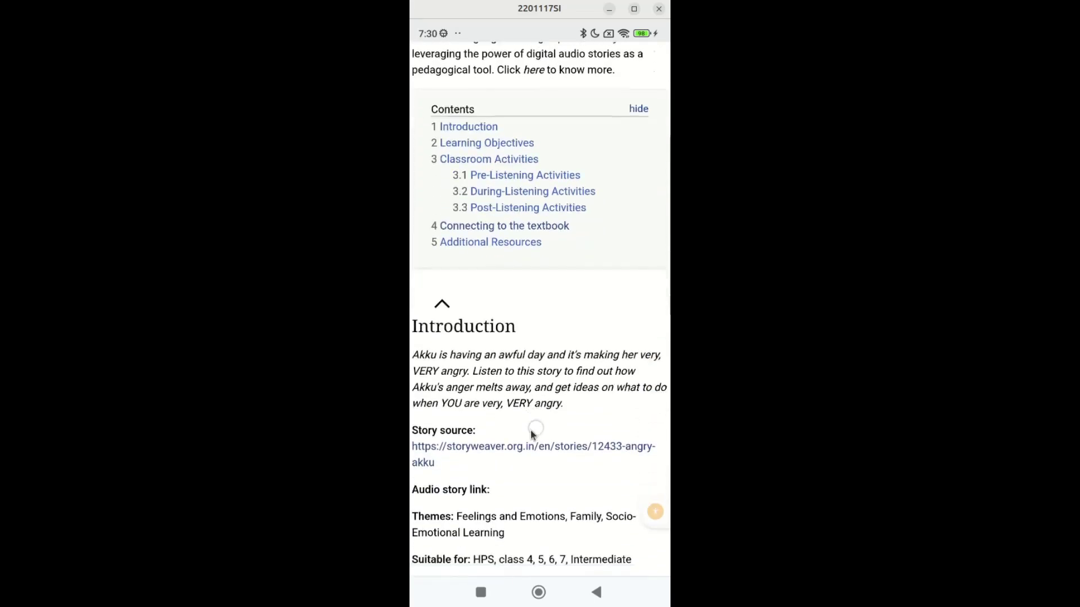
{"action": "scroll", "coordinate": [531, 435], "scroll_direction": "down", "scroll_amount": 9}
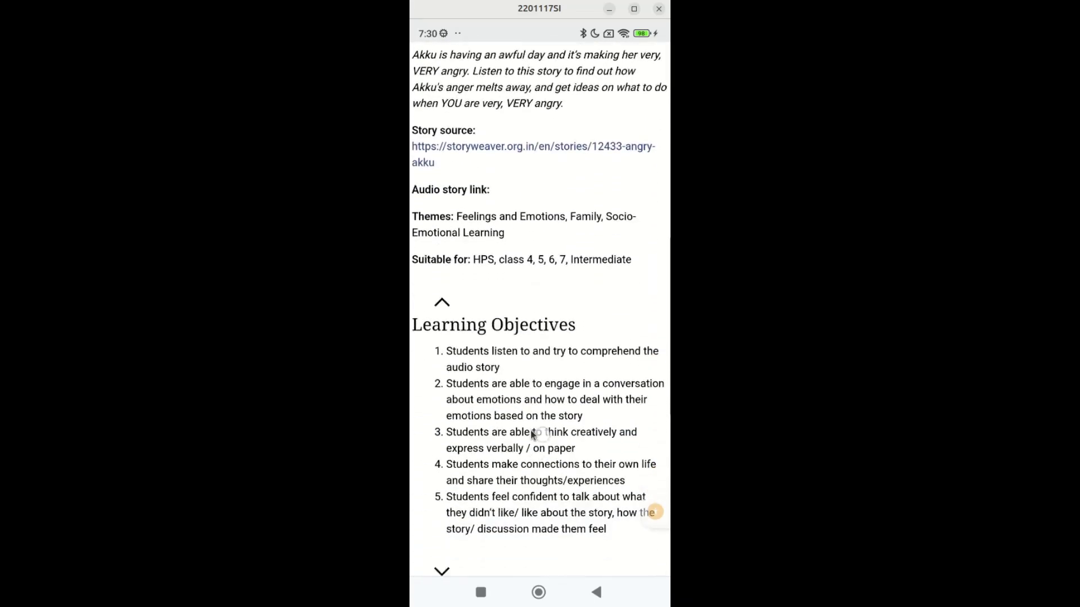
{"action": "scroll", "coordinate": [531, 430], "scroll_direction": "down", "scroll_amount": 7}
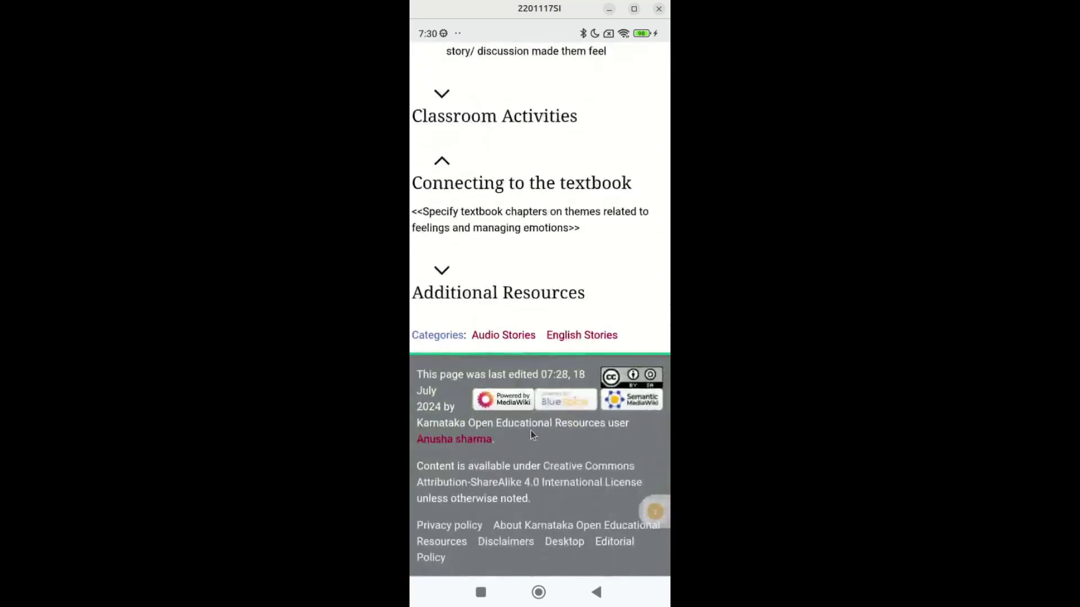
{"action": "scroll", "coordinate": [531, 431], "scroll_direction": "up", "scroll_amount": 20}
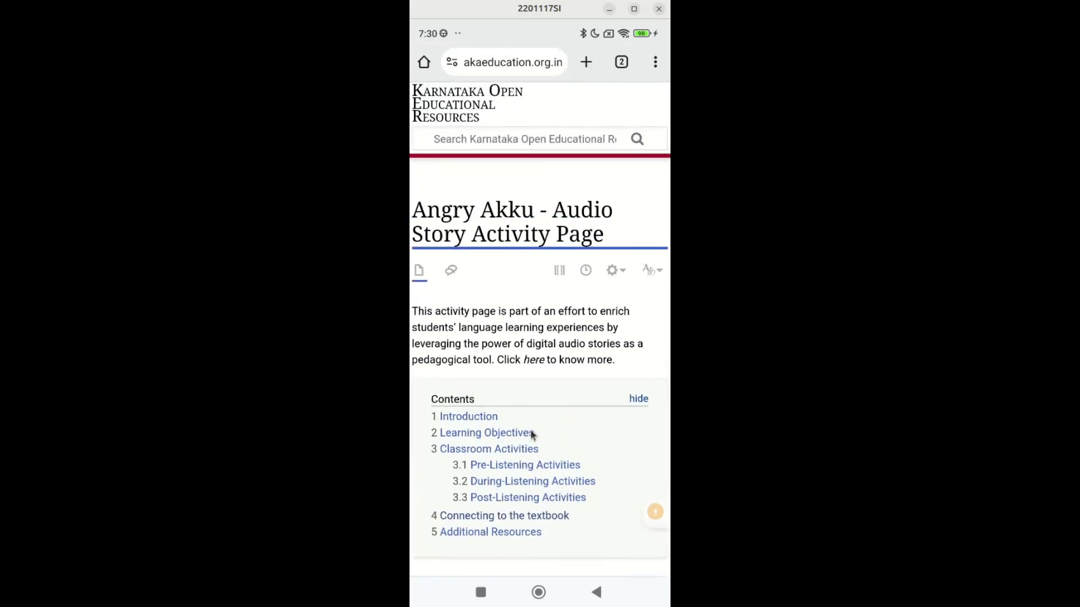
{"action": "right_click", "coordinate": [531, 431]}
{"action": "left_click", "coordinate": [426, 67]}
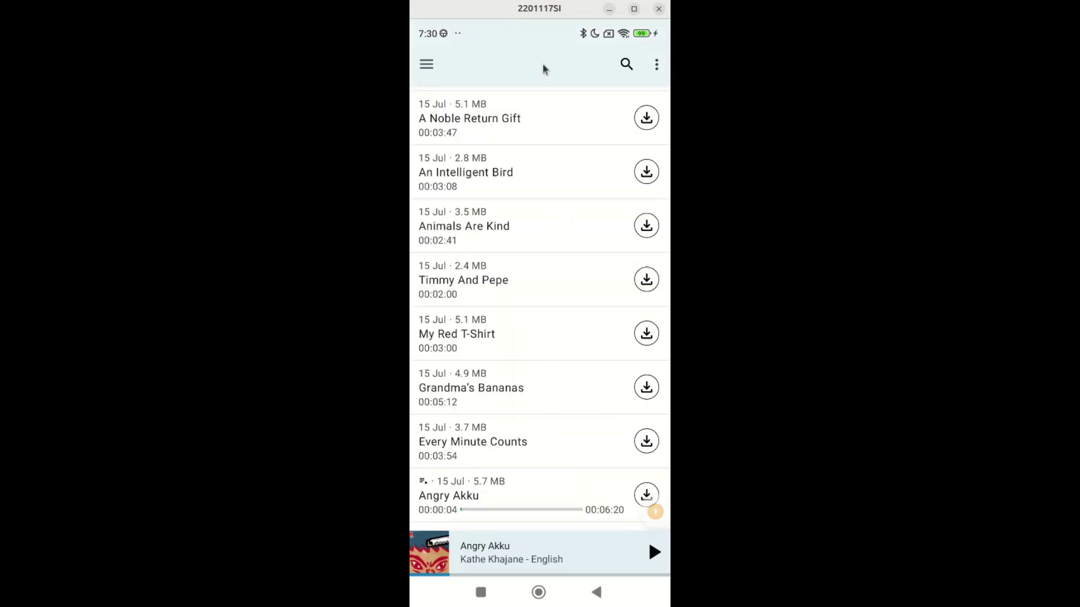
Sort the episodes by title, then duration, then date, ending with date descending.
{"action": "left_click", "coordinate": [657, 66]}
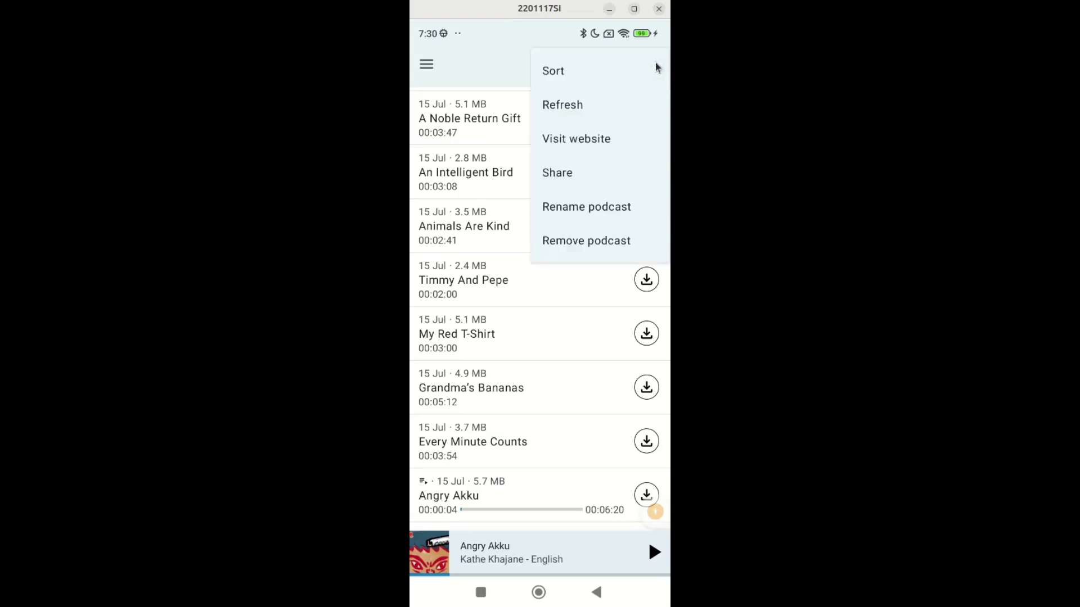
{"action": "left_click", "coordinate": [565, 69]}
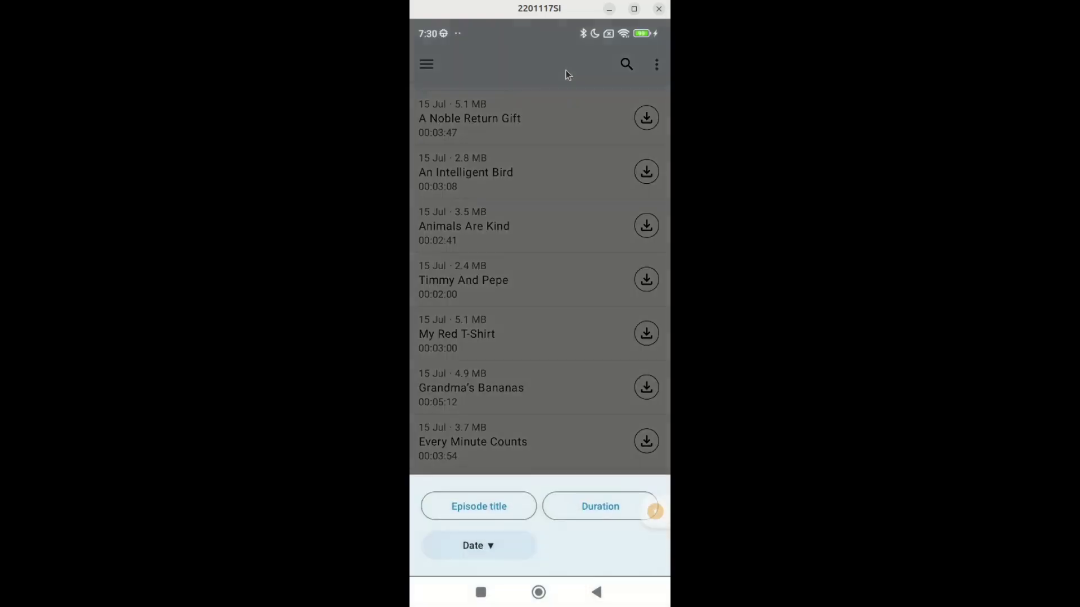
{"action": "left_click", "coordinate": [488, 507]}
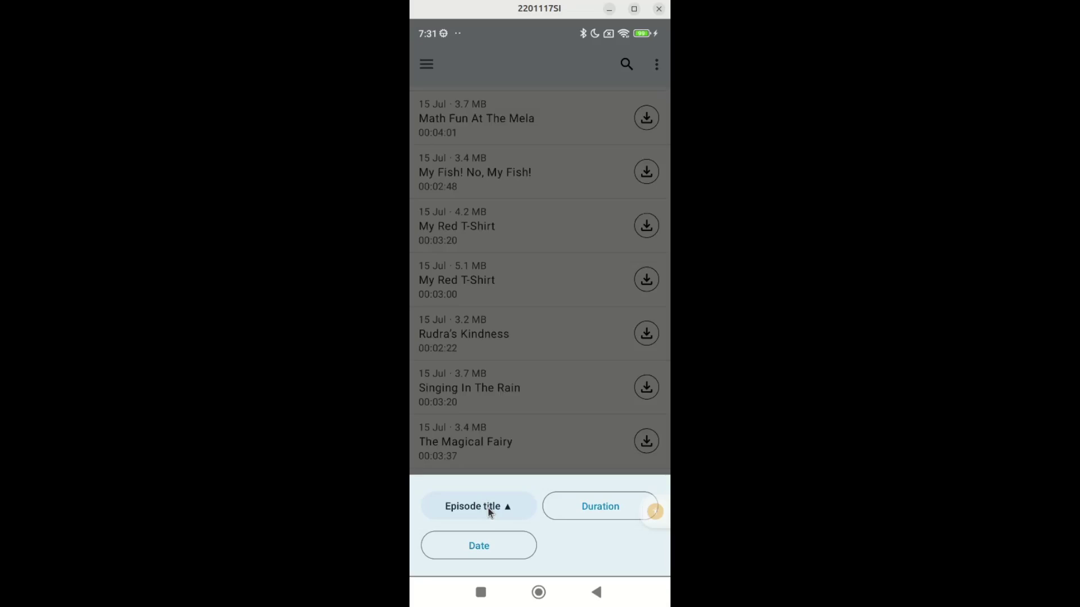
{"action": "left_click", "coordinate": [595, 514]}
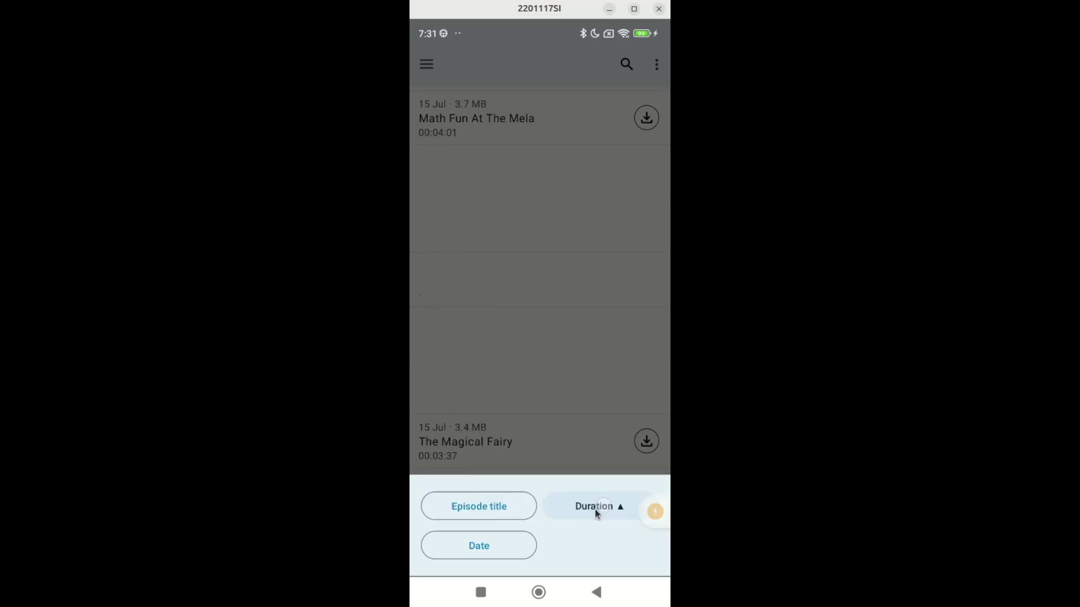
{"action": "left_click", "coordinate": [487, 548]}
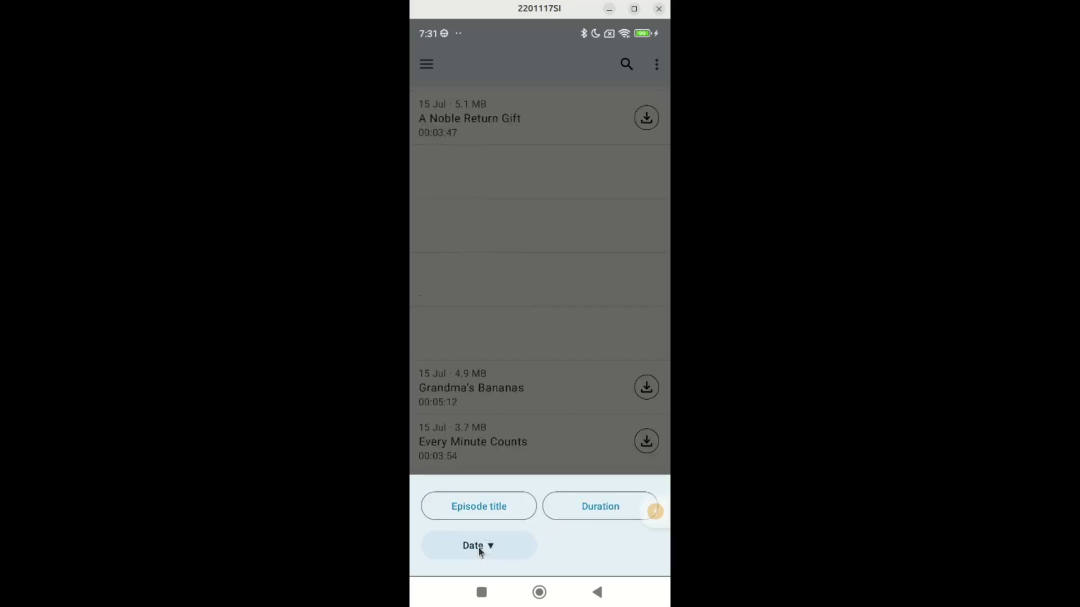
{"action": "left_click", "coordinate": [480, 549]}
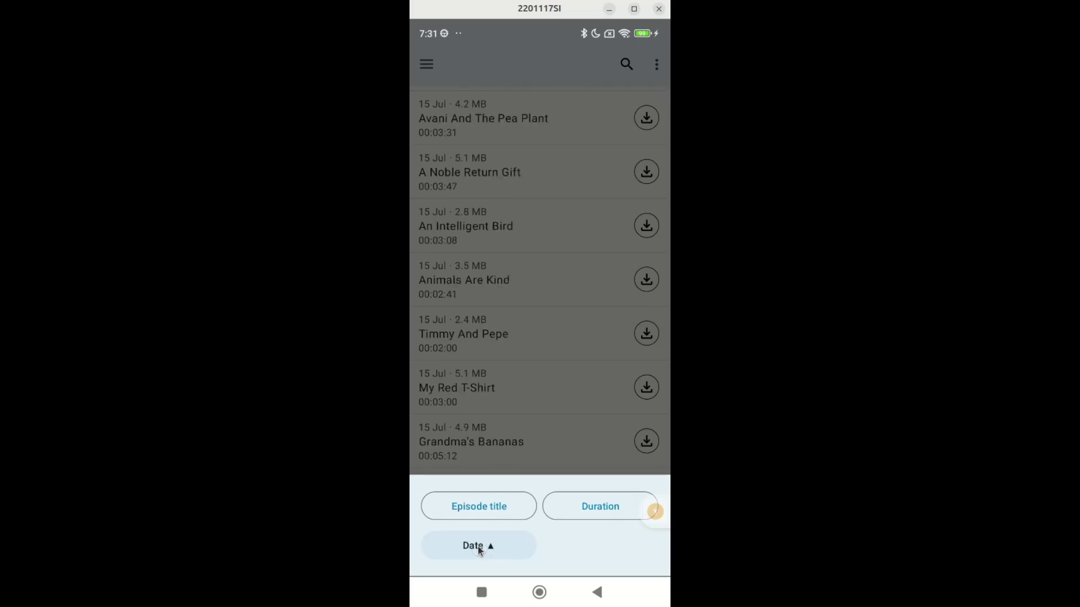
{"action": "left_click", "coordinate": [478, 545]}
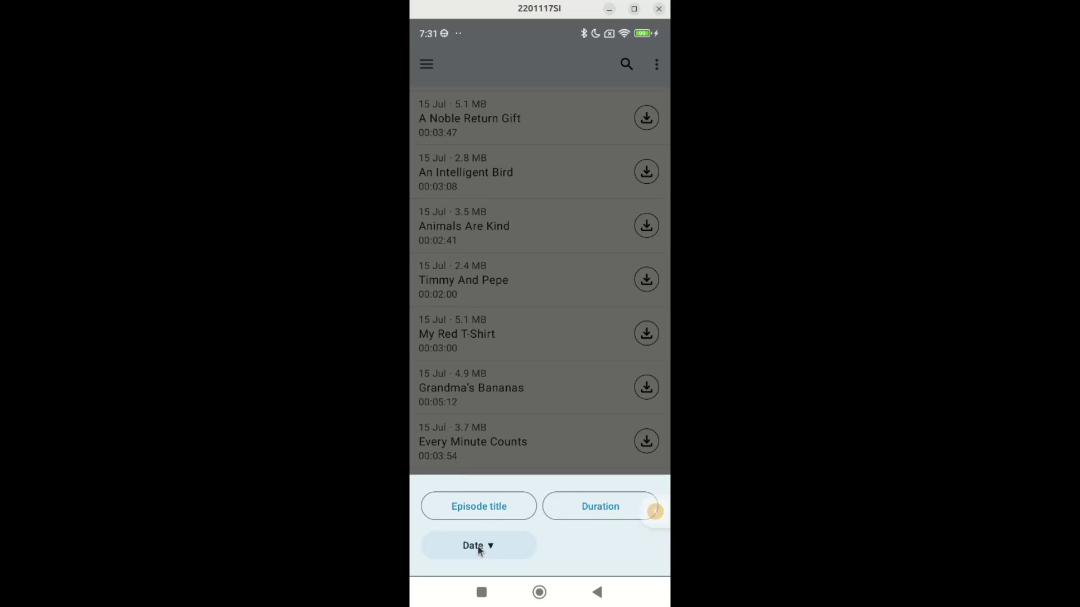
Close the sort sheet and visit Queue, Subscriptions and Downloads from the drawer, then reopen the drawer.
{"action": "left_click", "coordinate": [523, 281]}
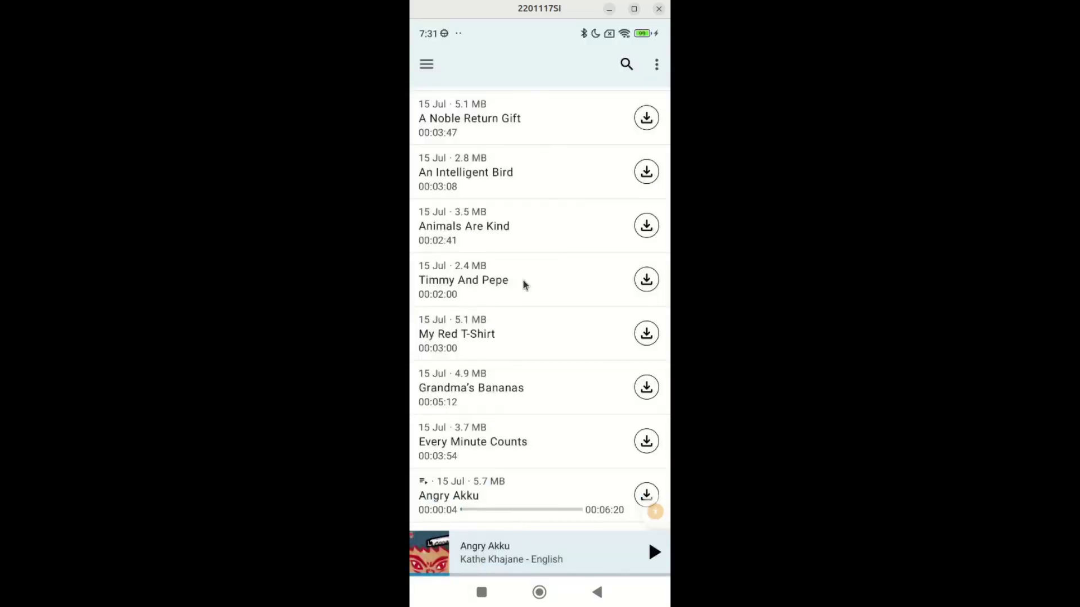
{"action": "left_click", "coordinate": [428, 65]}
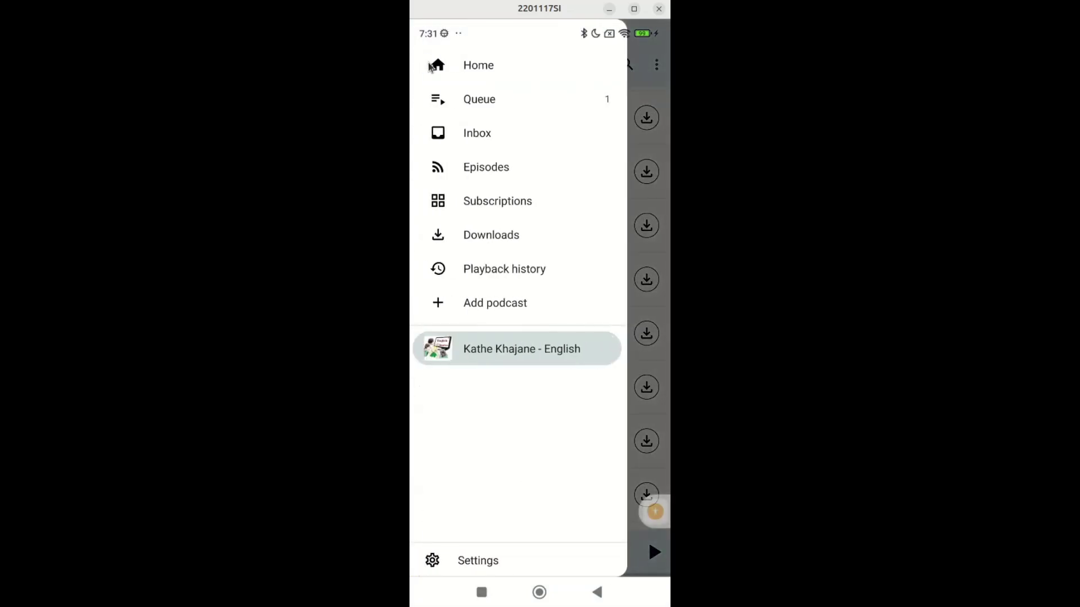
{"action": "left_click", "coordinate": [493, 101]}
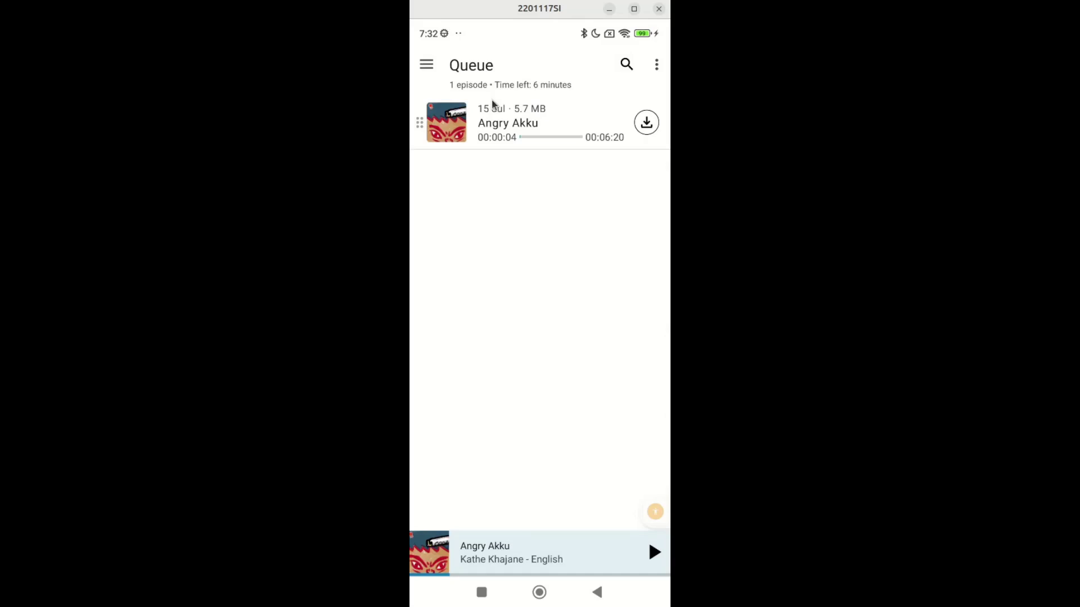
{"action": "left_click", "coordinate": [428, 65]}
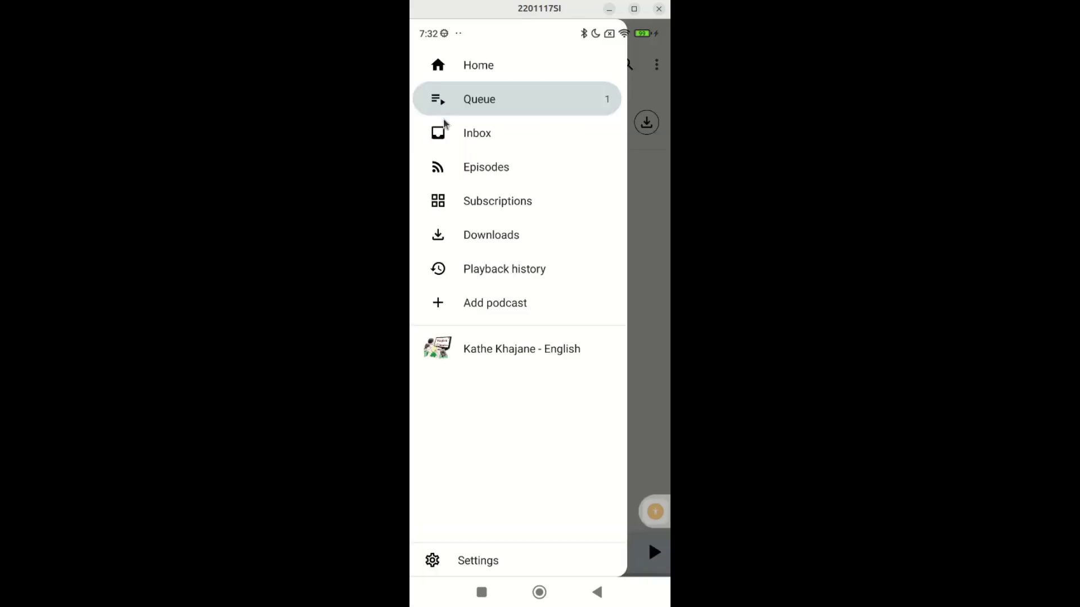
{"action": "left_click", "coordinate": [489, 203]}
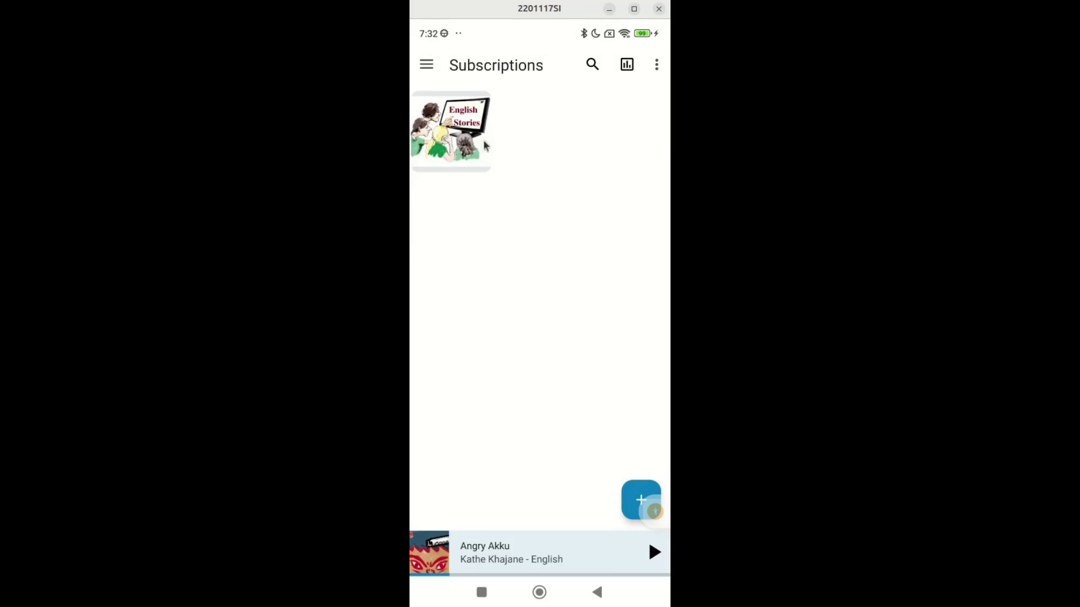
{"action": "left_click", "coordinate": [426, 64]}
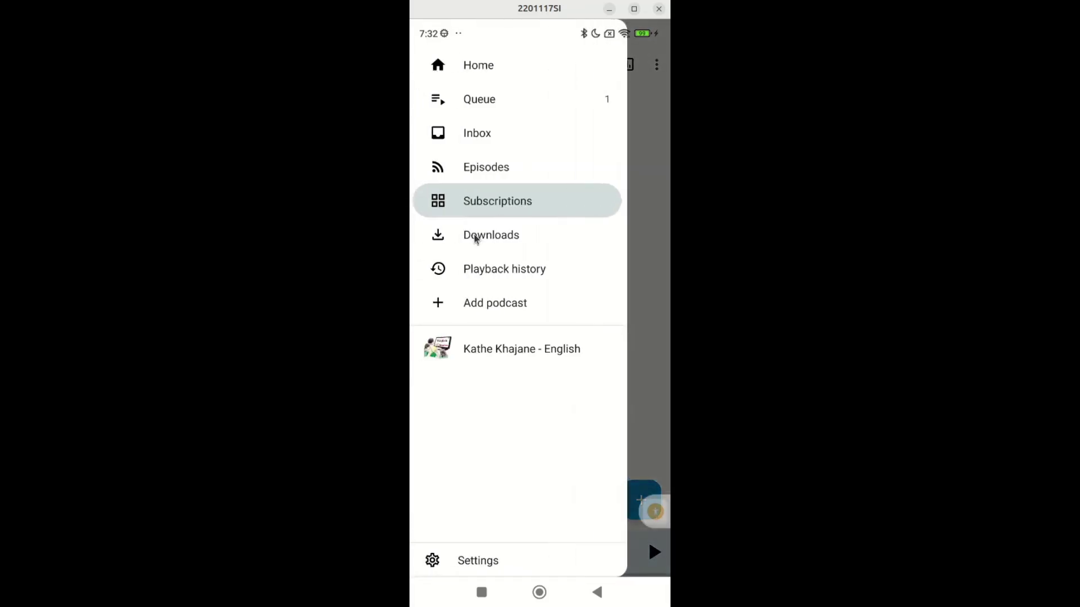
{"action": "left_click", "coordinate": [475, 238]}
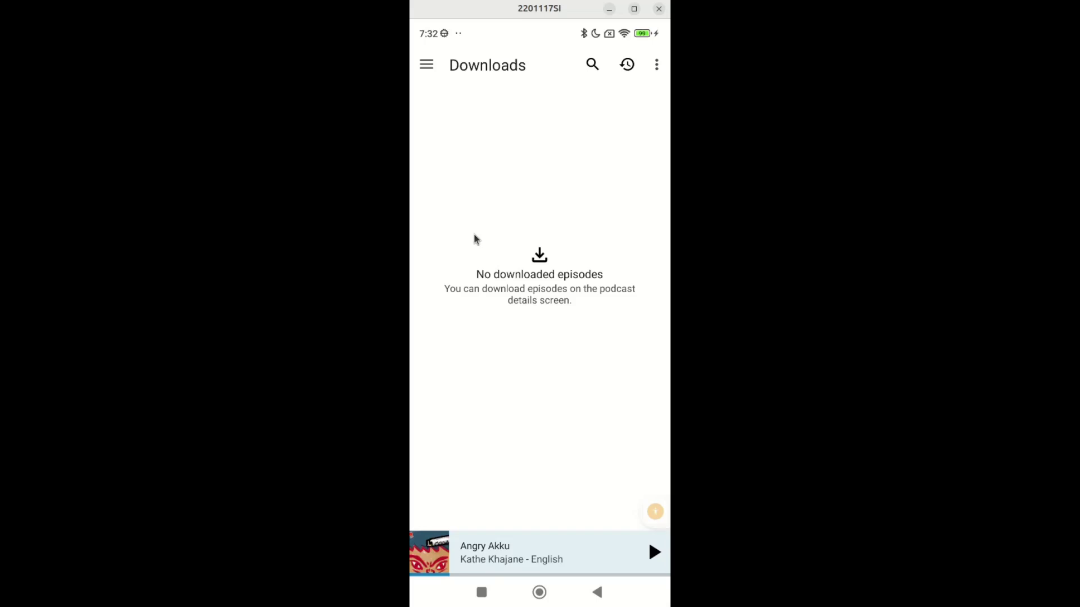
{"action": "left_click", "coordinate": [426, 65]}
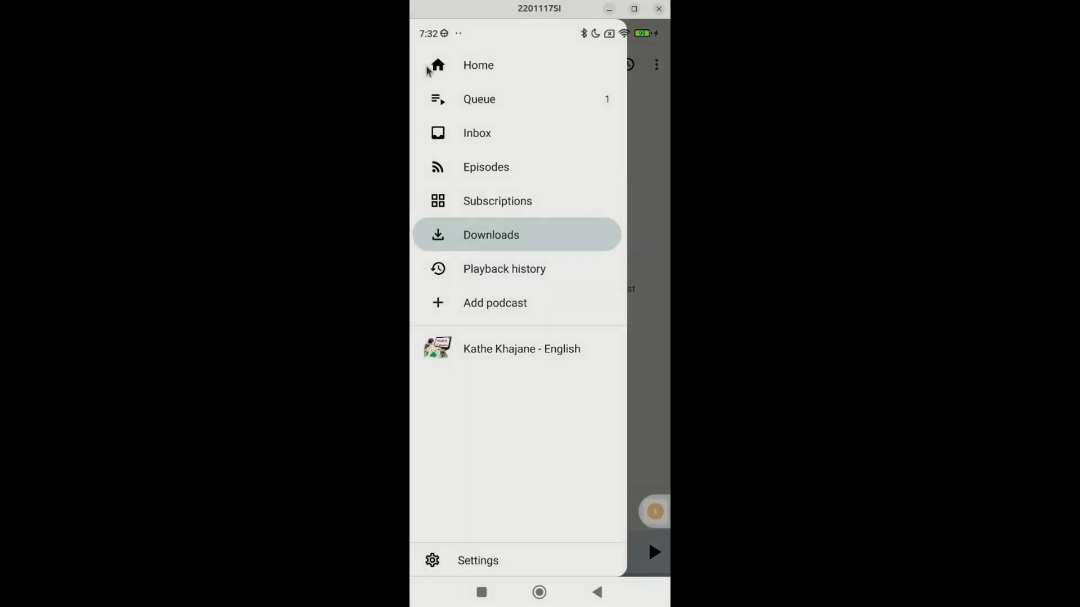